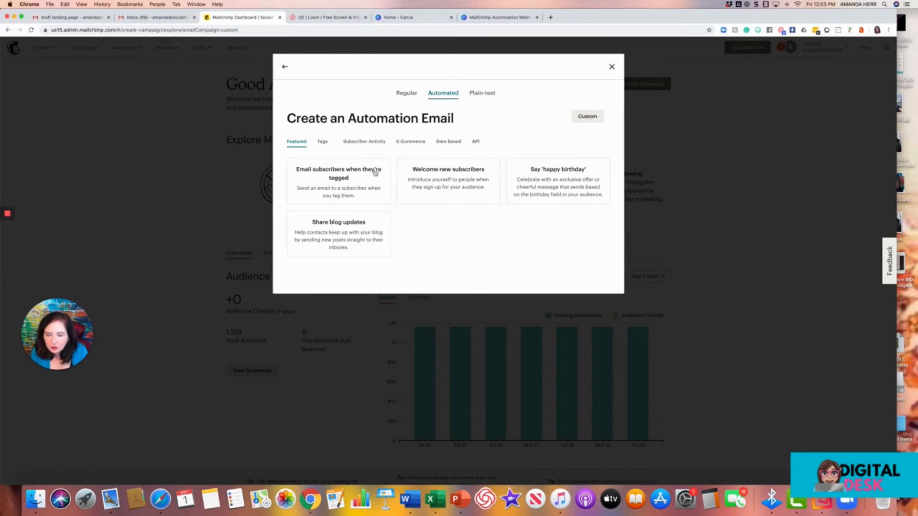
Browse the automation email categories and choose the Welcome new subscribers automation.
left_click(321, 145)
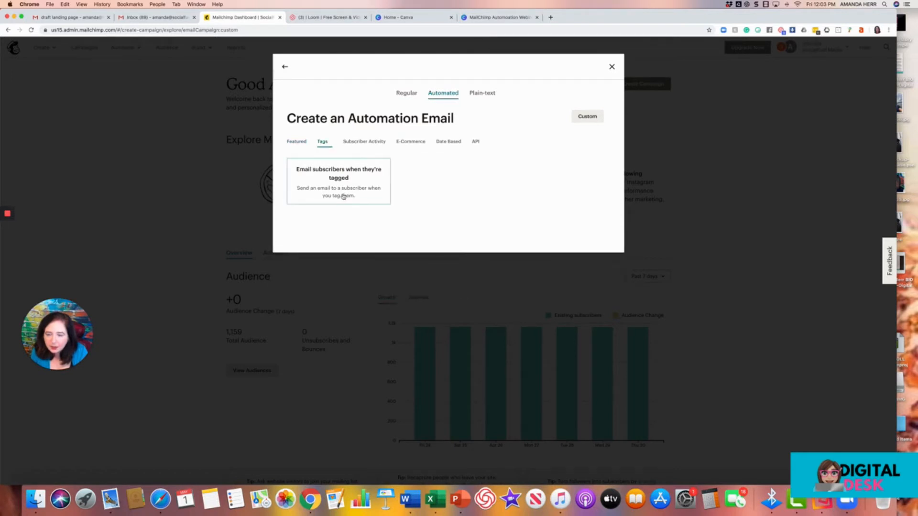
left_click(357, 144)
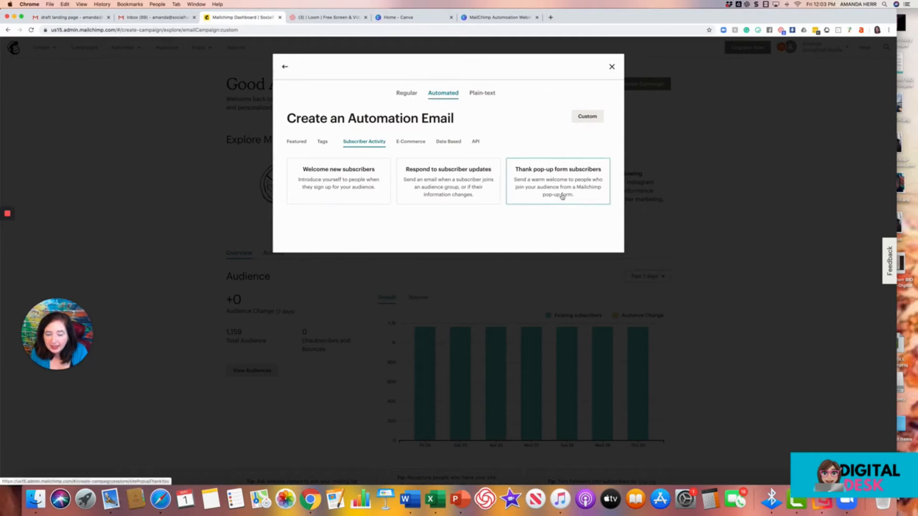
left_click(411, 142)
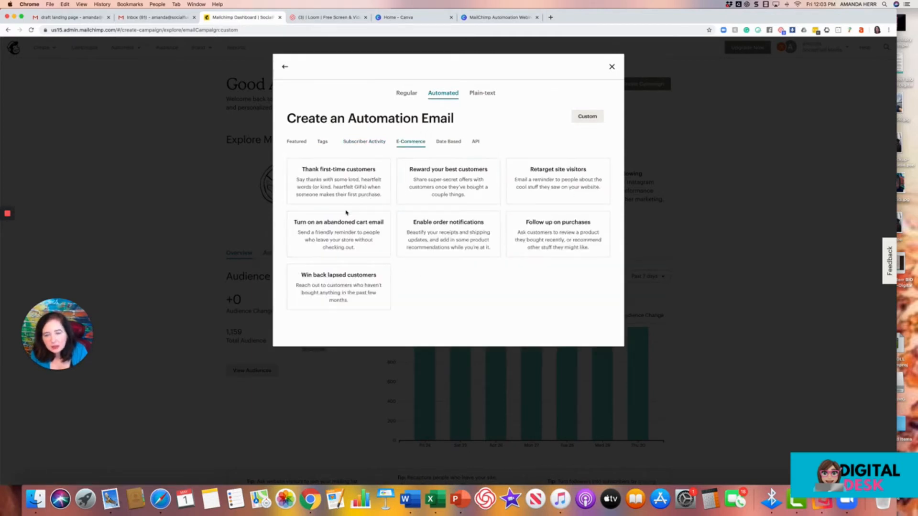
left_click(446, 143)
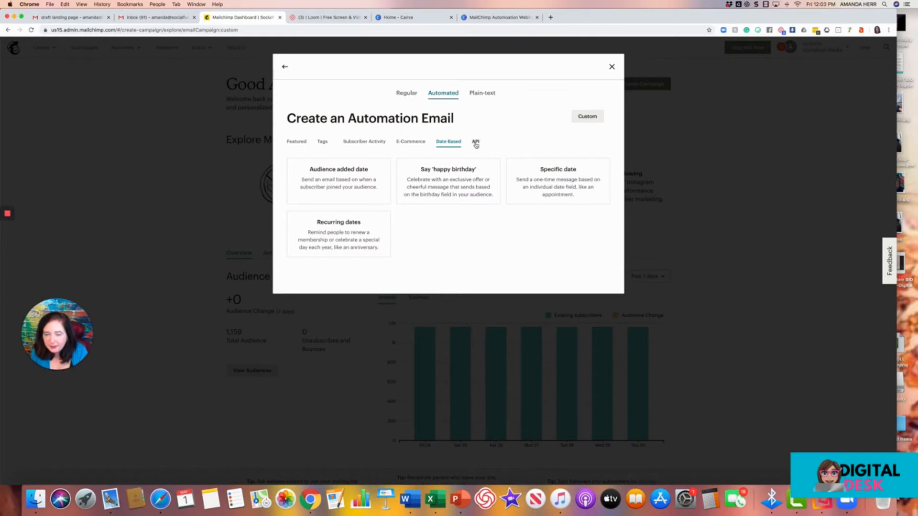
left_click(292, 142)
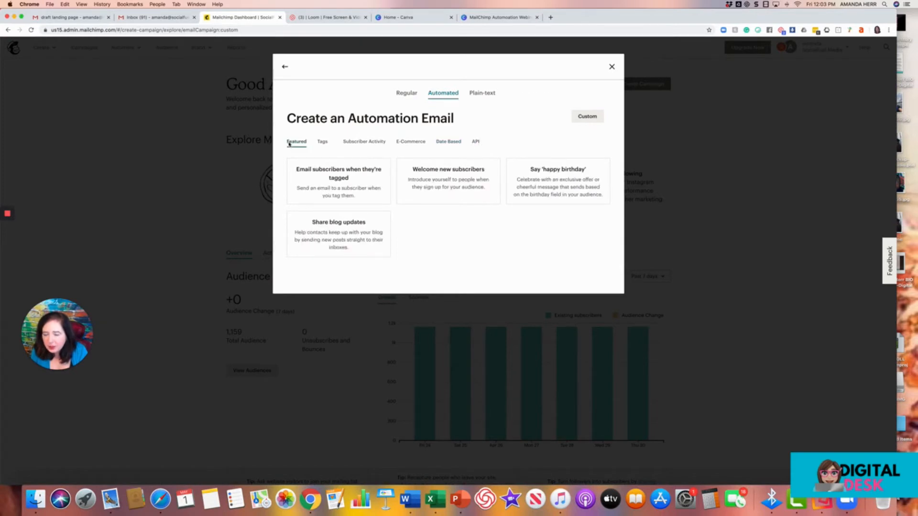
left_click(442, 181)
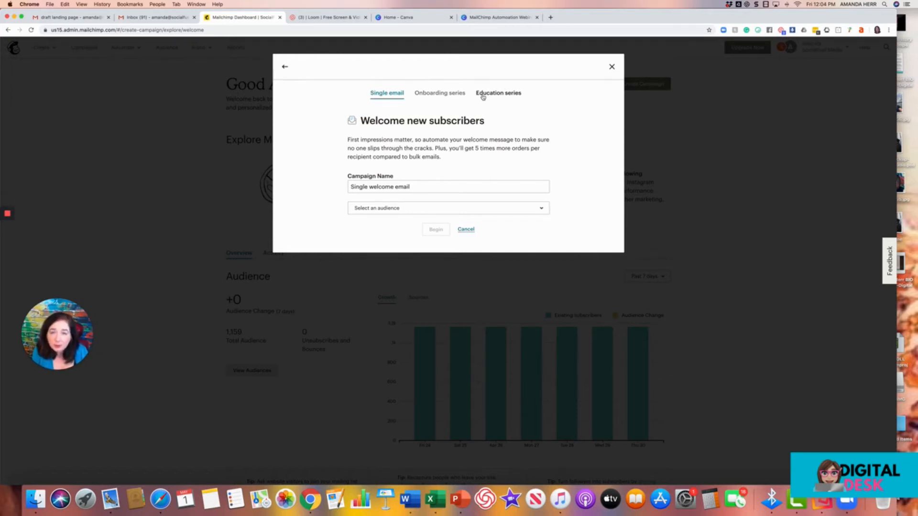
Create an onboarding series named test for the 5 Steps to Social Media Success for Your Business audience.
left_click(434, 92)
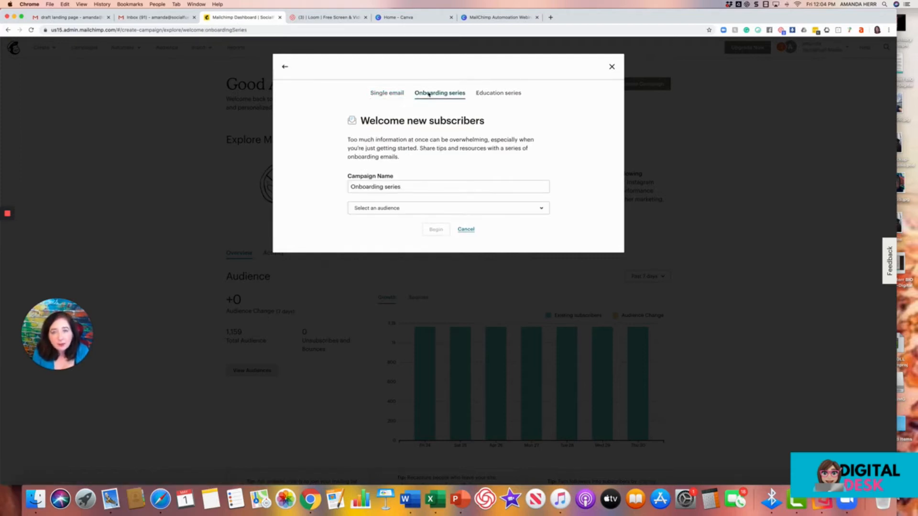
left_click(403, 187)
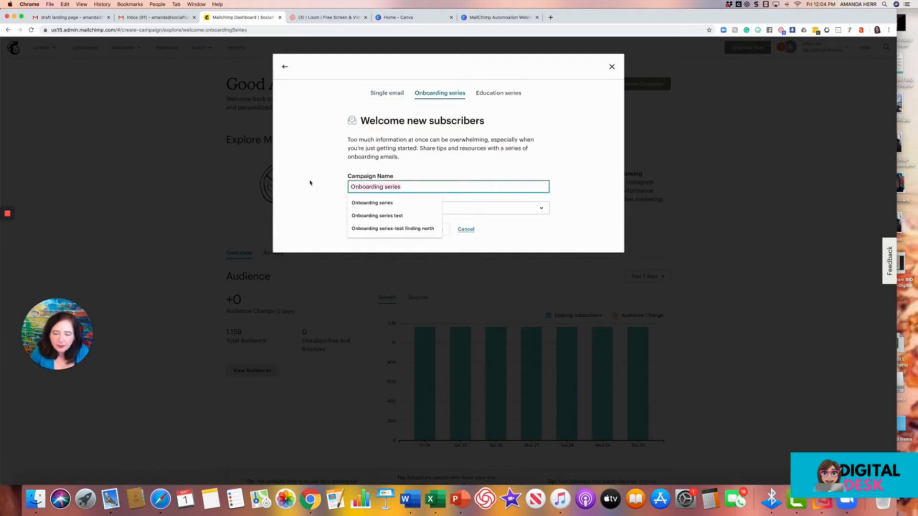
type("test")
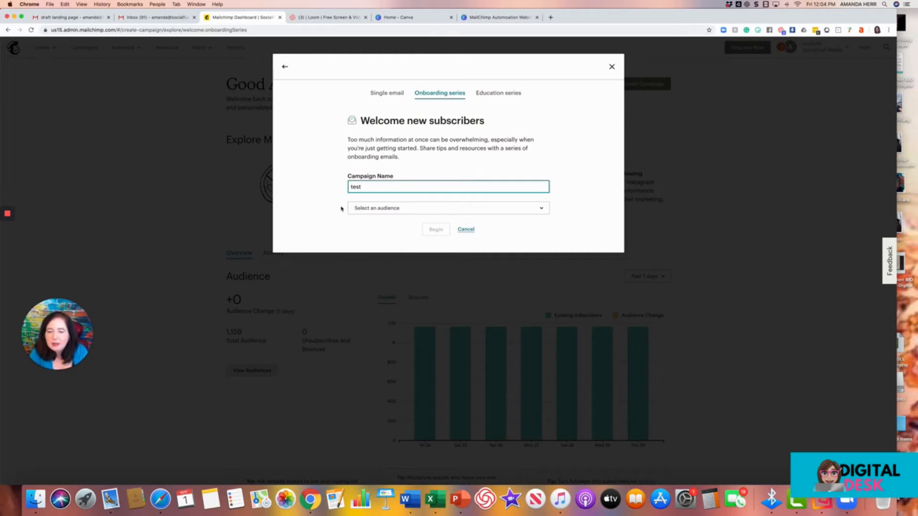
left_click(365, 209)
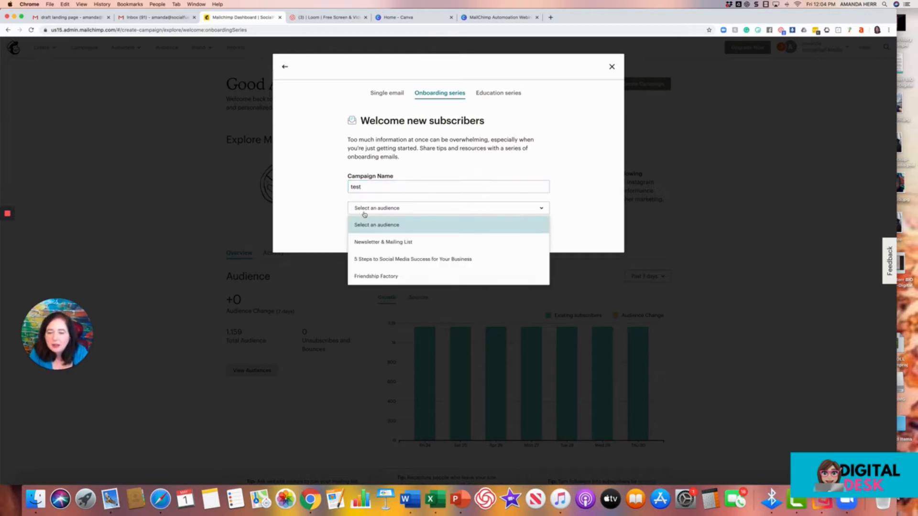
left_click(382, 261)
left_click(432, 231)
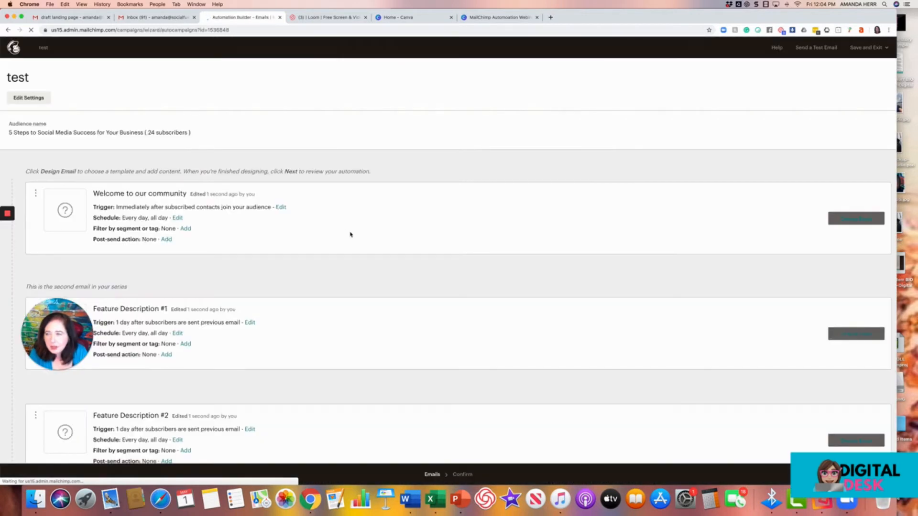
Return to the automation dialog and begin an onboarding series with its default name for the same audience.
left_click(14, 98)
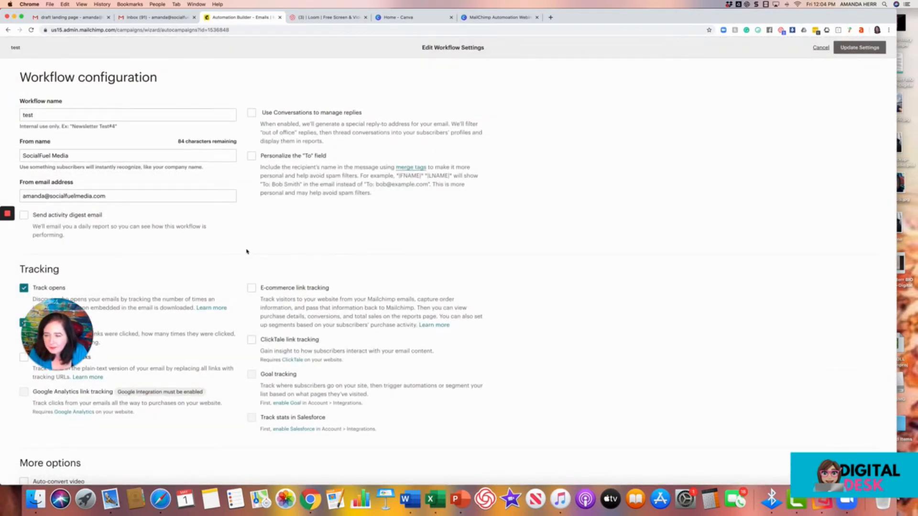
left_click(7, 31)
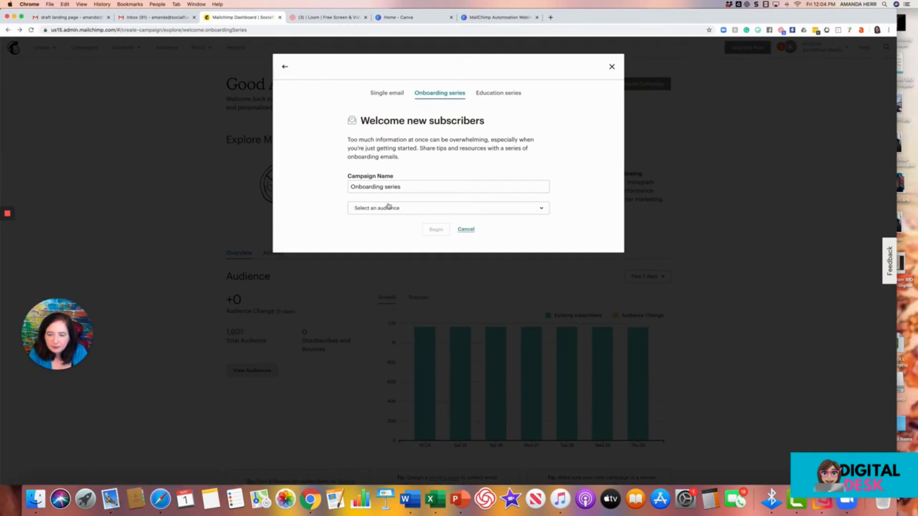
left_click(404, 214)
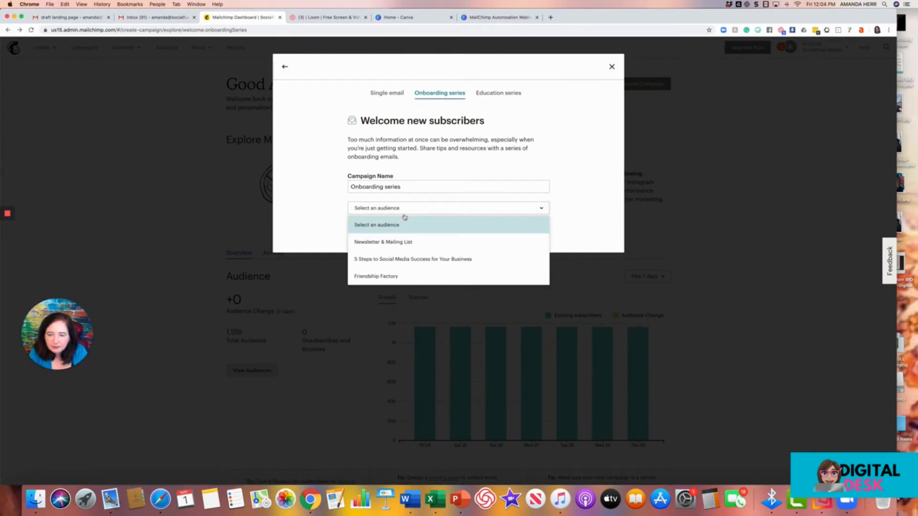
left_click(396, 259)
left_click(441, 231)
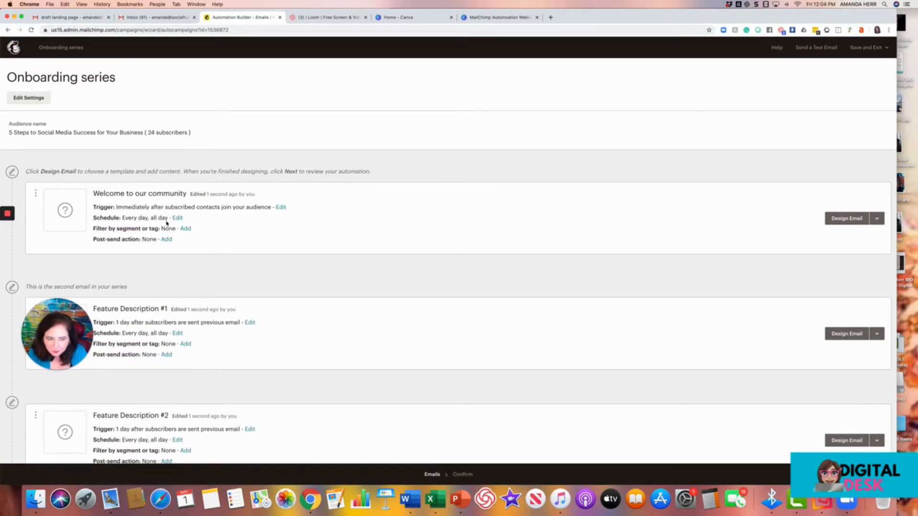
Open the first email's setup to review its name, subject and sender fields, then go back to the workflow.
left_click(829, 221)
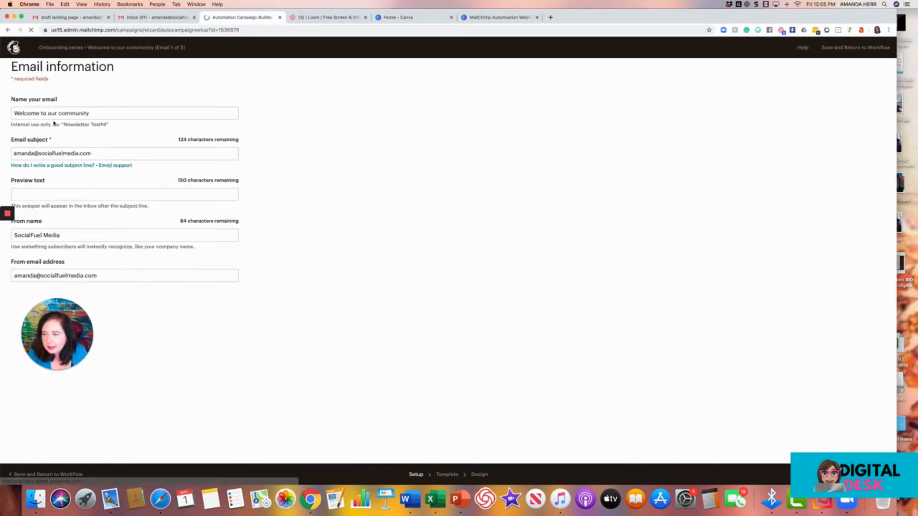
left_click(55, 113)
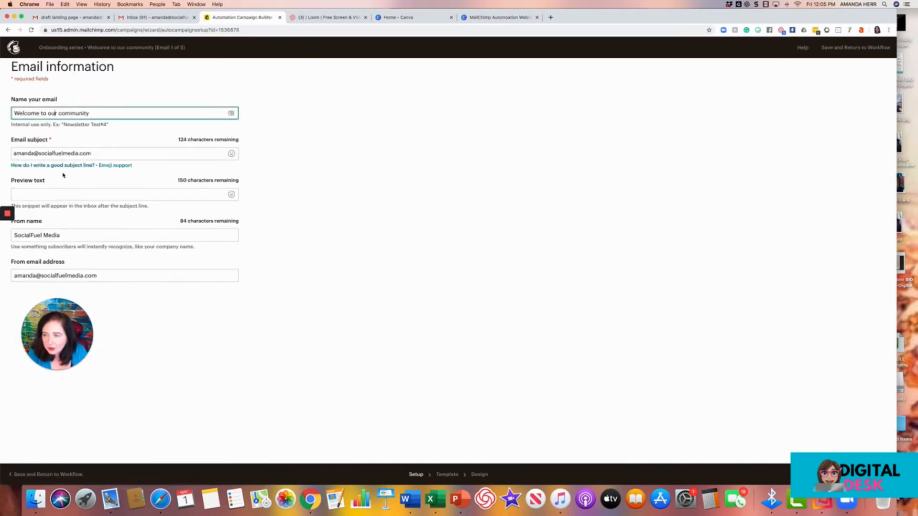
left_click_drag(105, 153, 11, 151)
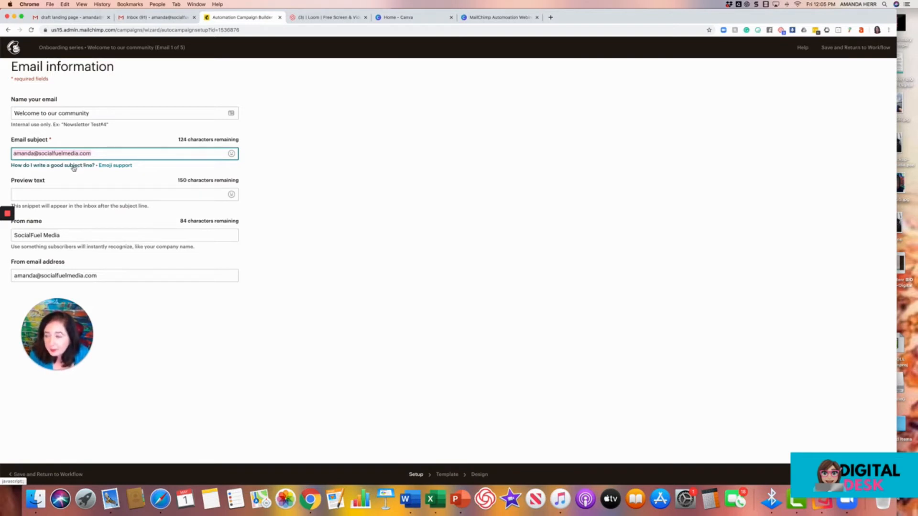
left_click(64, 235)
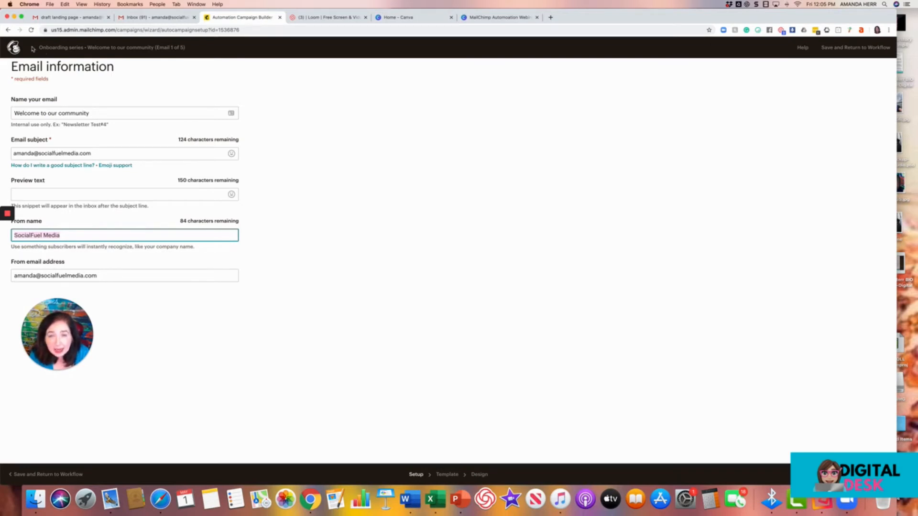
left_click(8, 29)
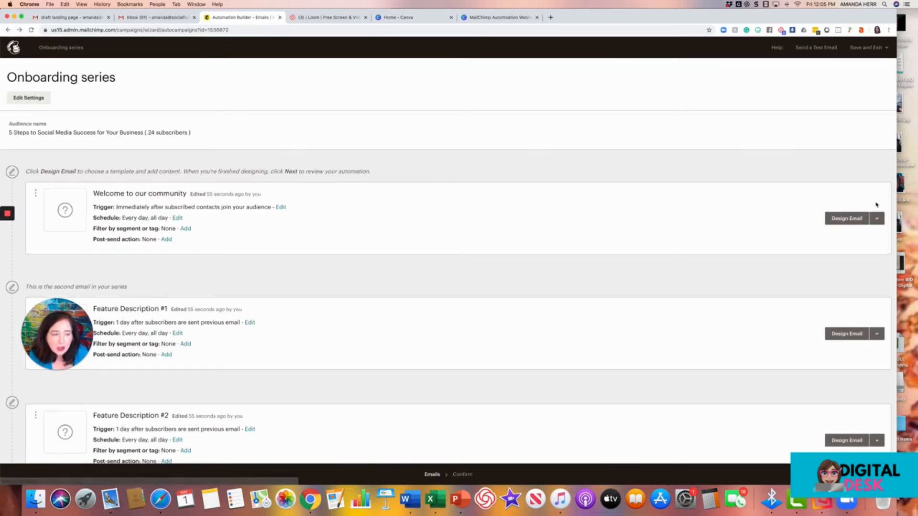
Design the welcome email by choosing the Fall Colors theme.
left_click(846, 219)
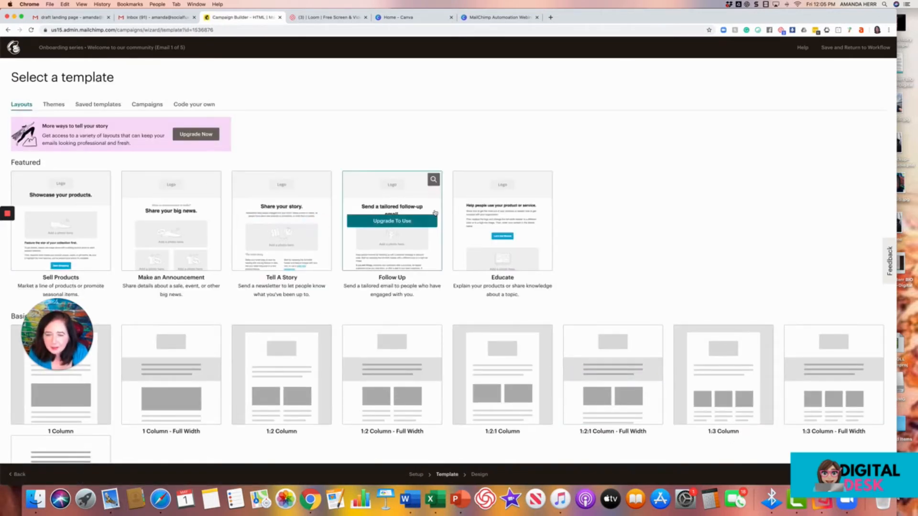
left_click(53, 105)
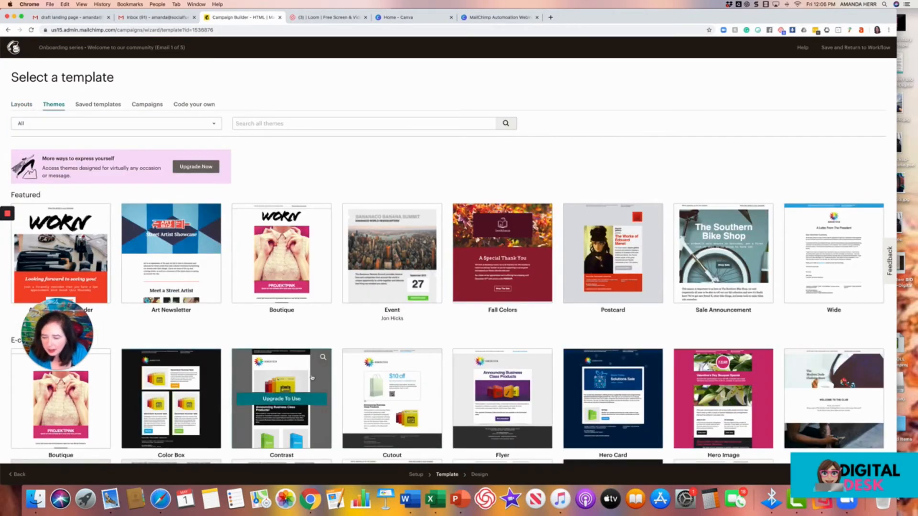
left_click(460, 282)
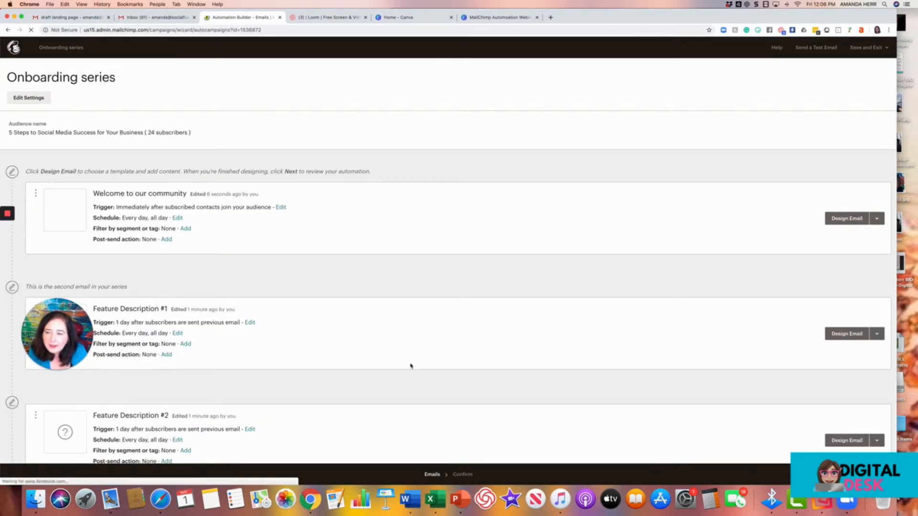
Delete the Feature Description #4 email, confirming with DELETE, and continue to the confirmation review.
scroll(320, 321, "down", 3)
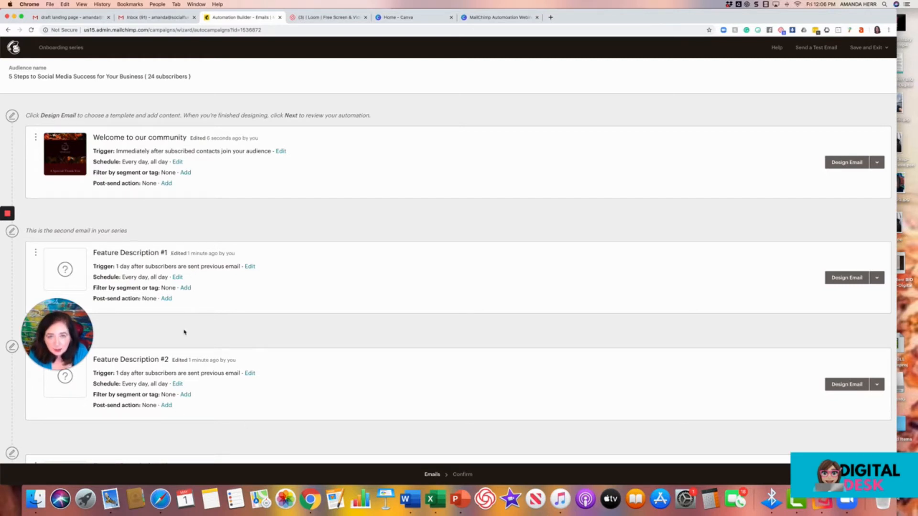
scroll(185, 337, "down", 5)
scroll(165, 336, "down", 1)
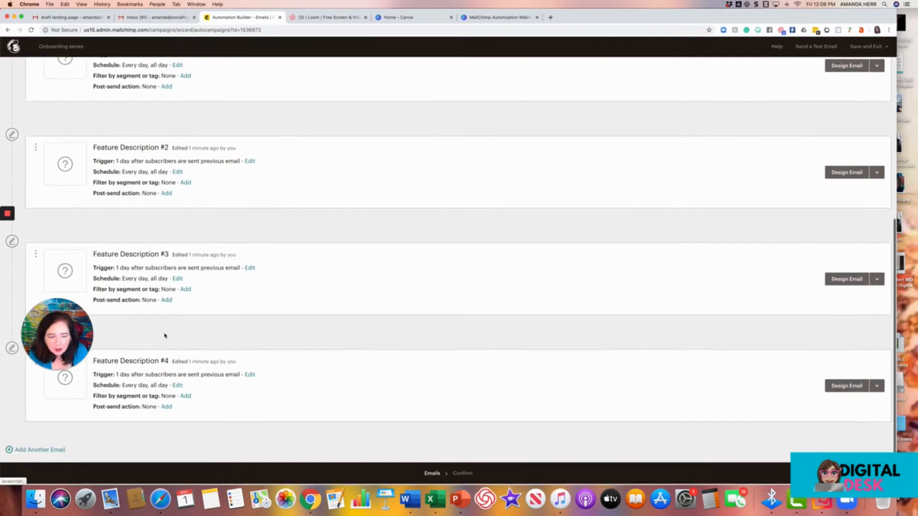
left_click(876, 388)
left_click(806, 404)
left_click(398, 309)
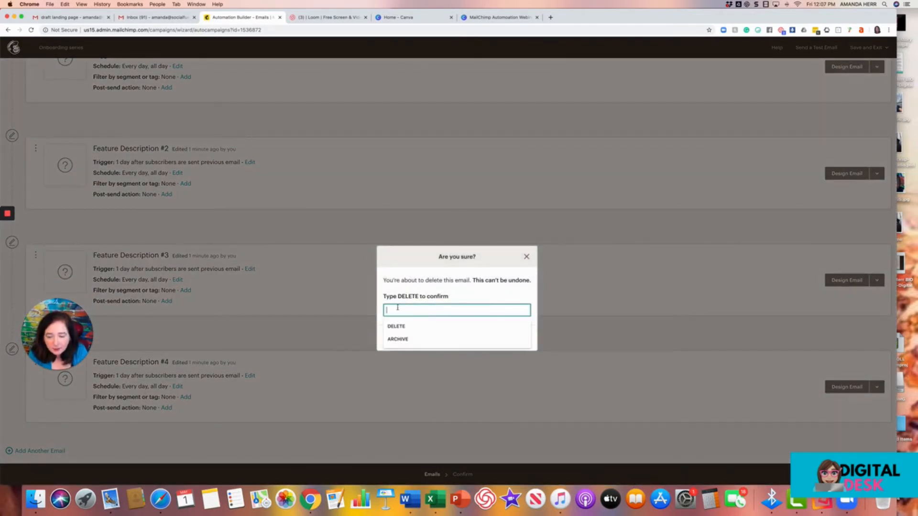
left_click(394, 326)
left_click(403, 338)
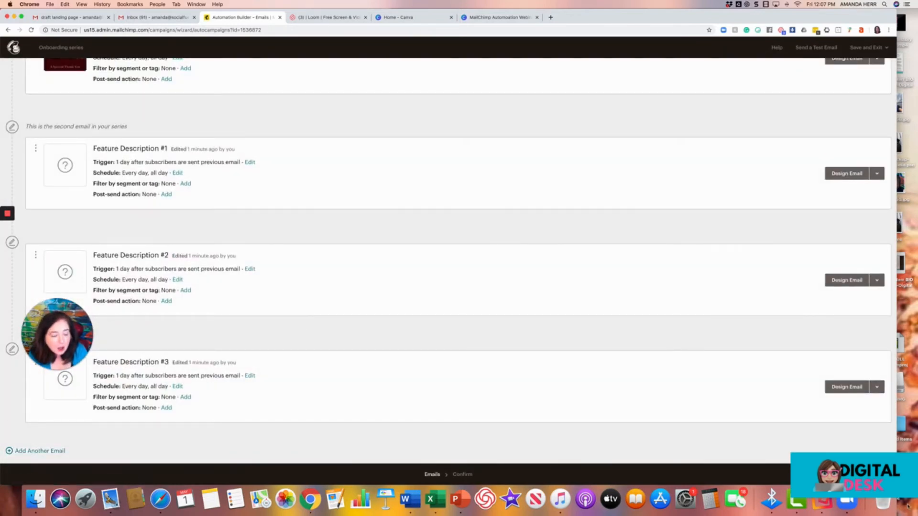
left_click(878, 474)
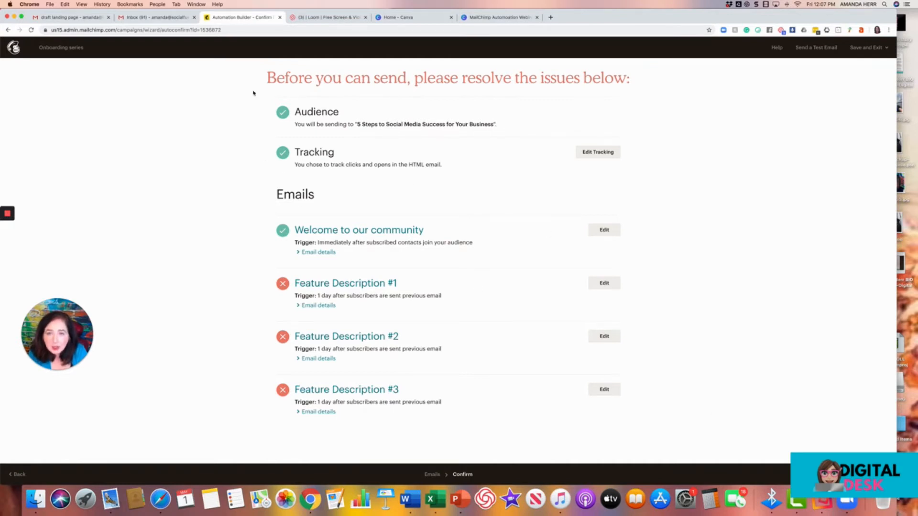
Switch to the Canva presentation and present the Sign Me Up slide full screen.
left_click(487, 17)
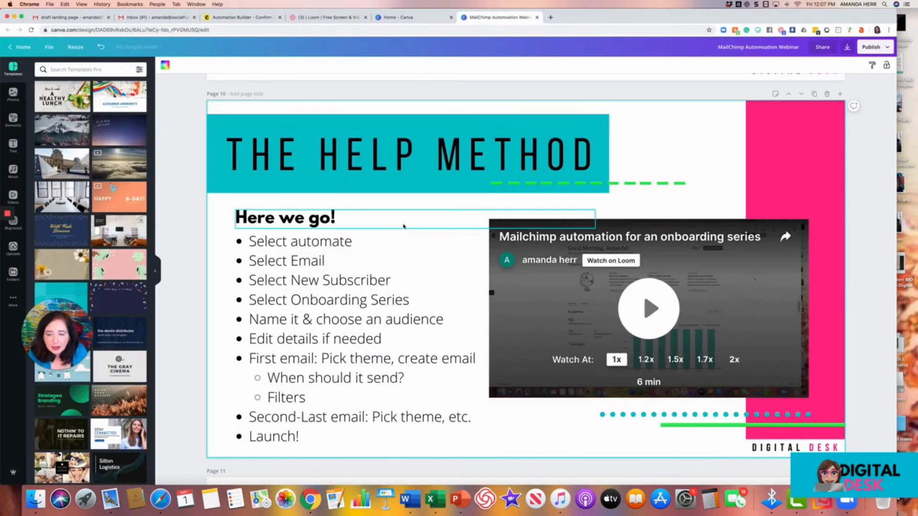
scroll(382, 225, "down", 5)
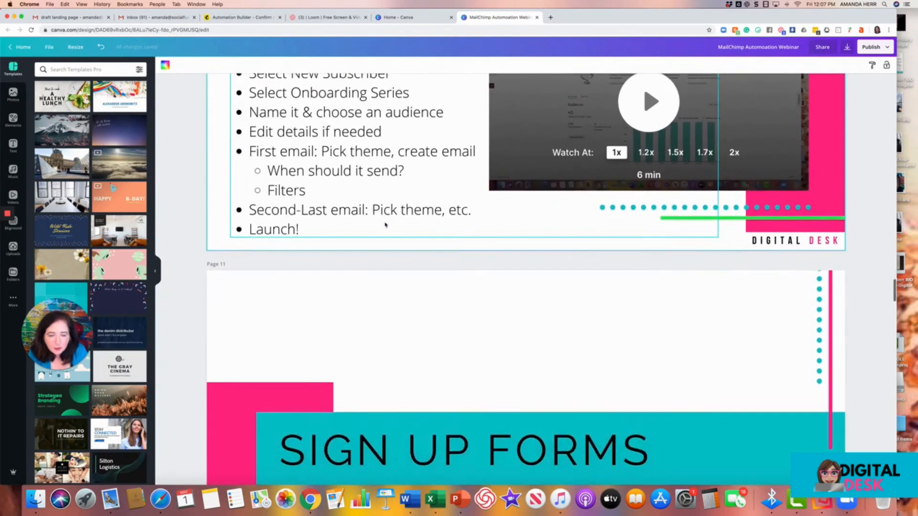
scroll(389, 224, "up", 3)
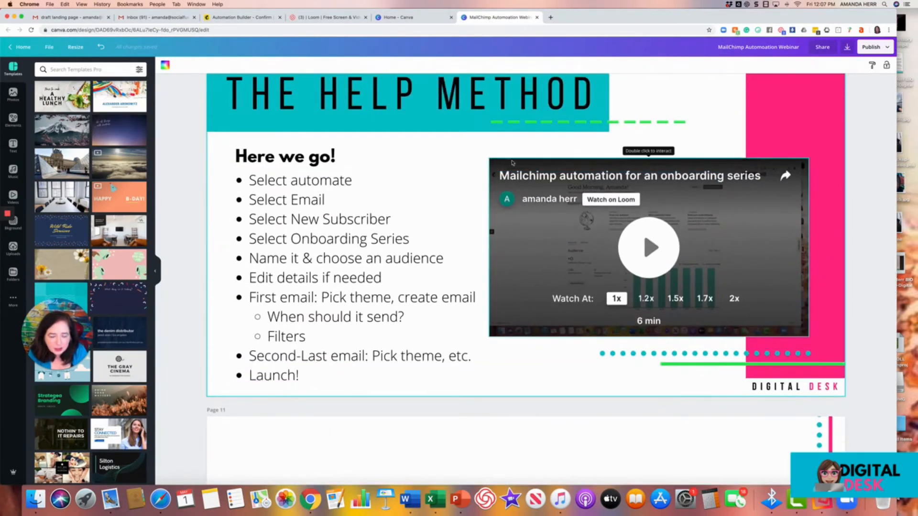
scroll(495, 160, "down", 3)
scroll(495, 160, "down", 7)
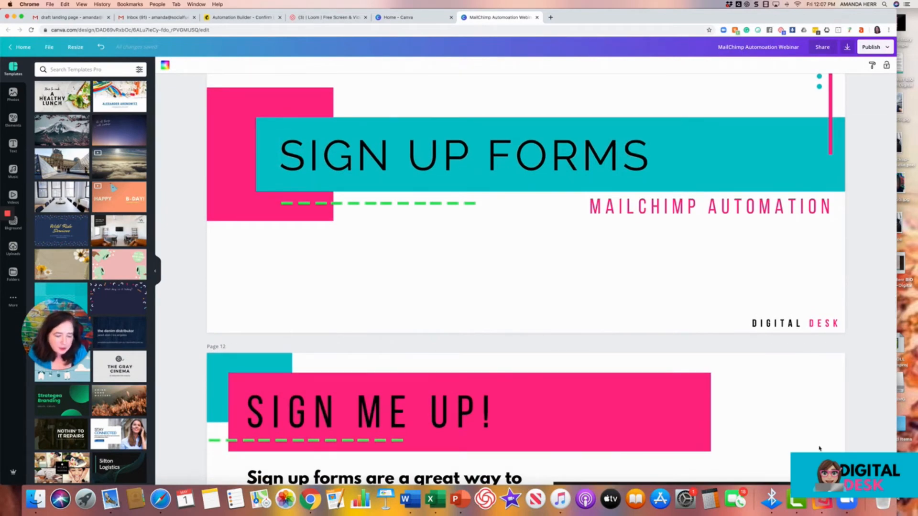
scroll(600, 302, "down", 4)
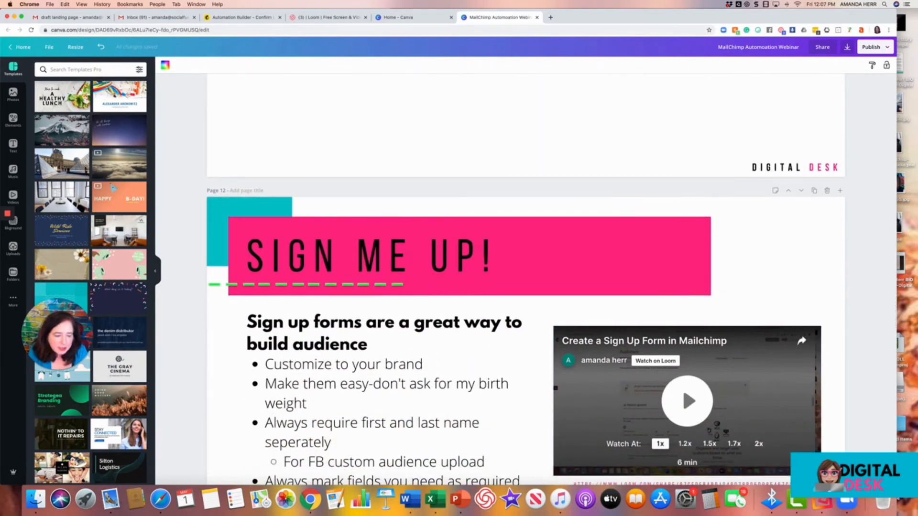
key("super+alt+p")
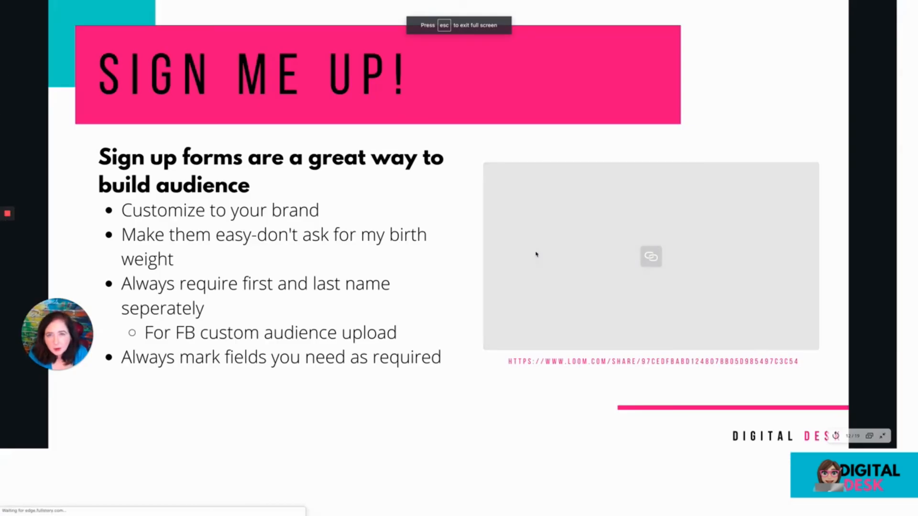